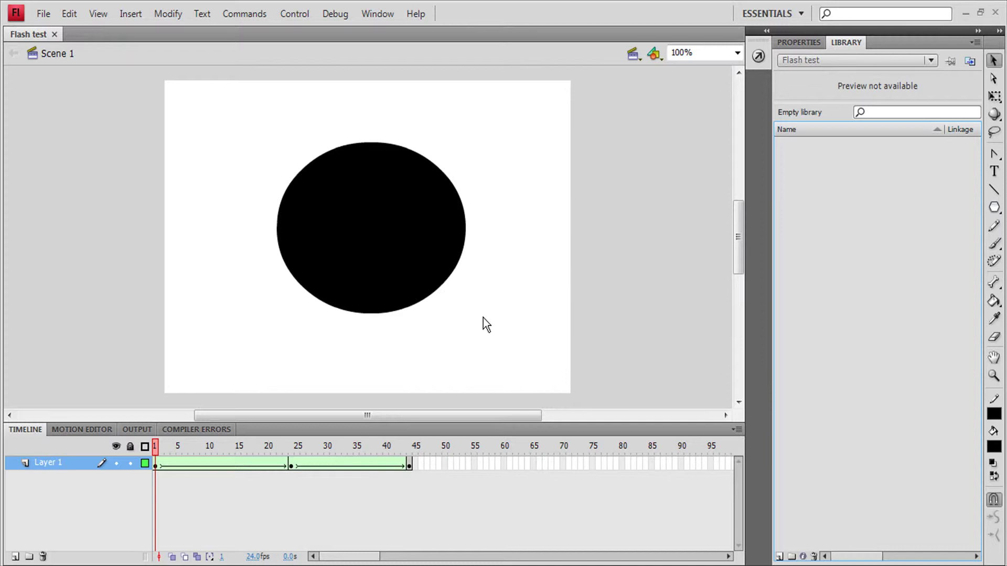
Test-preview the animation with Ctrl+Enter, close the preview, then start File > Export > Export Movie.
key(ctrl+Return)
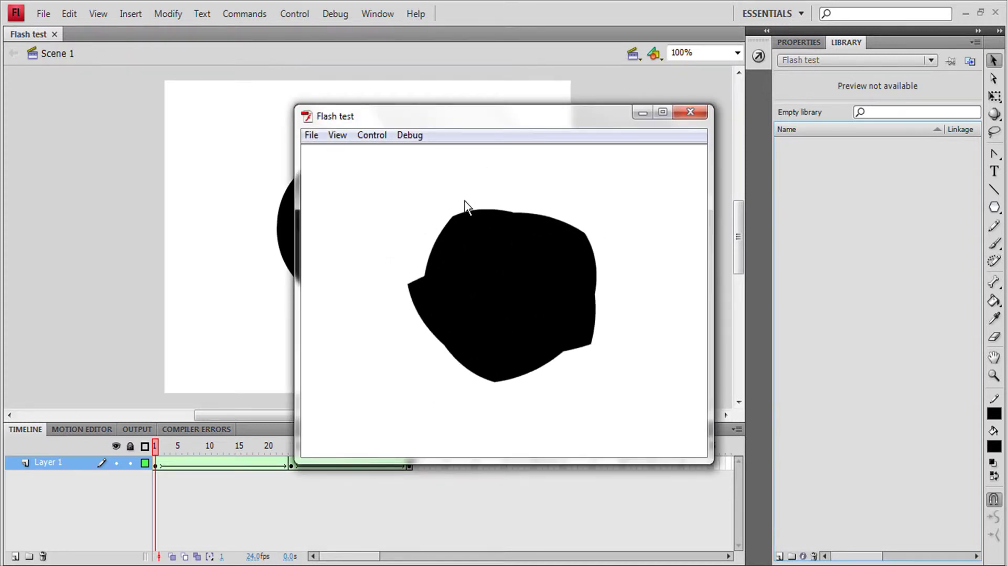
click(690, 113)
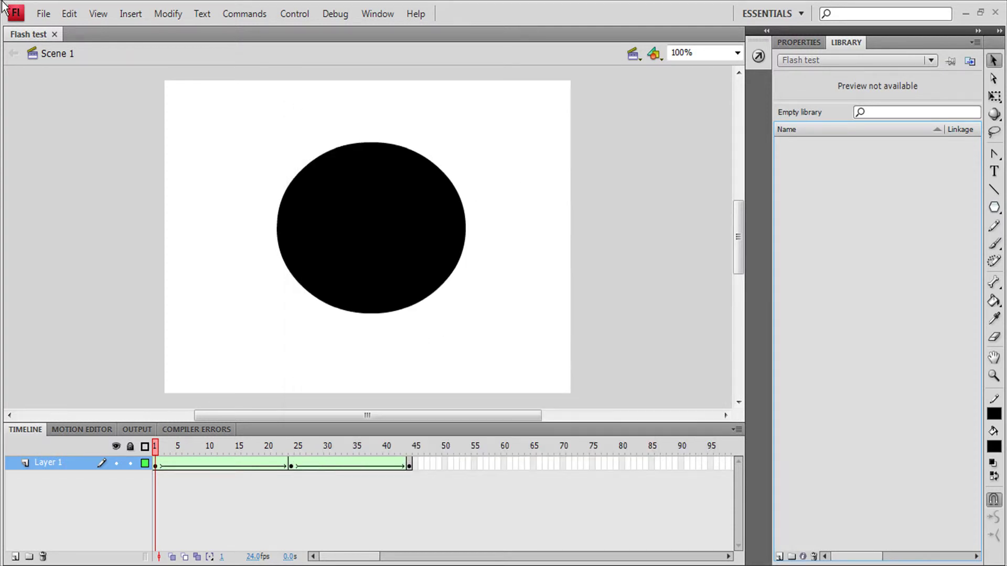
click(43, 13)
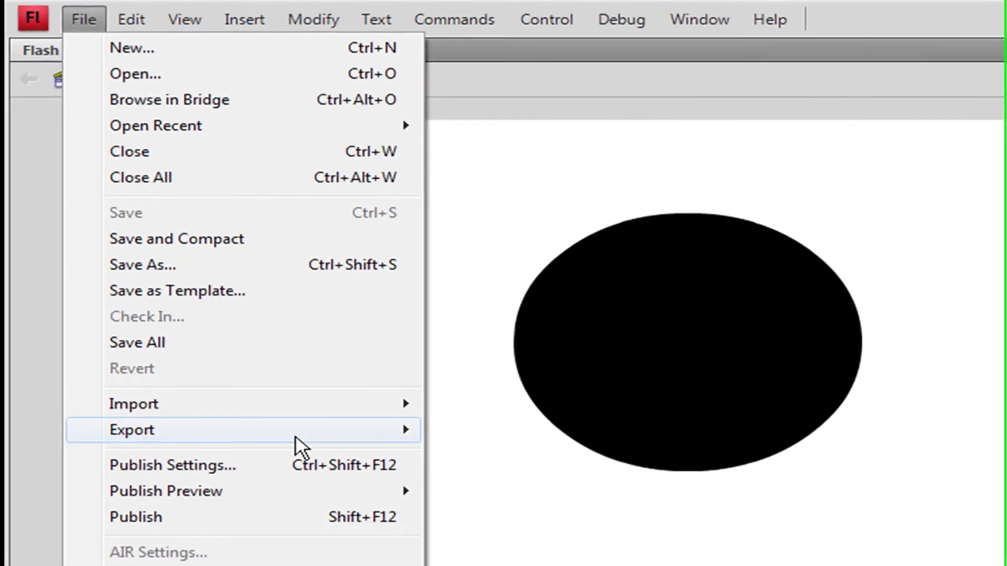
mouse_move(296, 446)
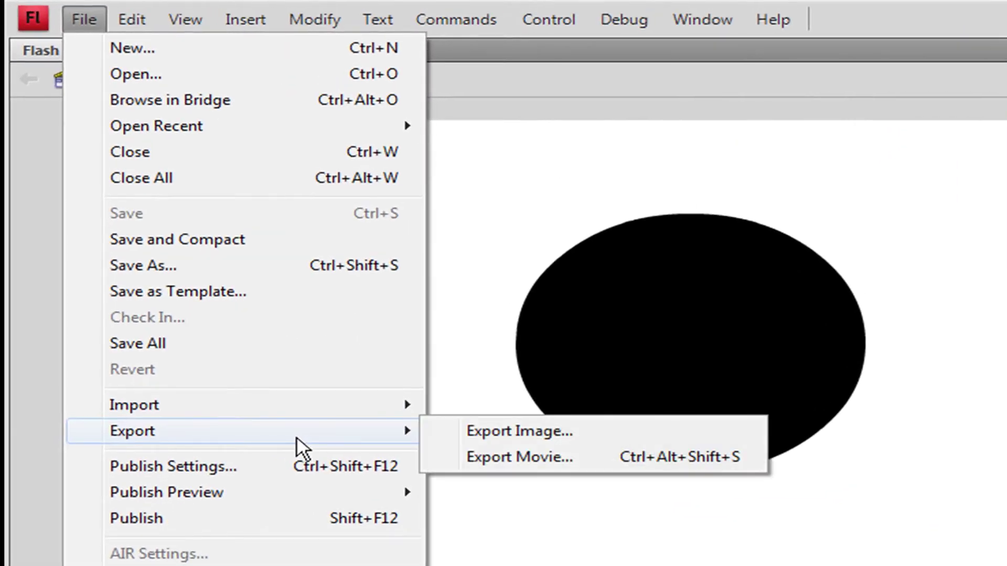
click(450, 460)
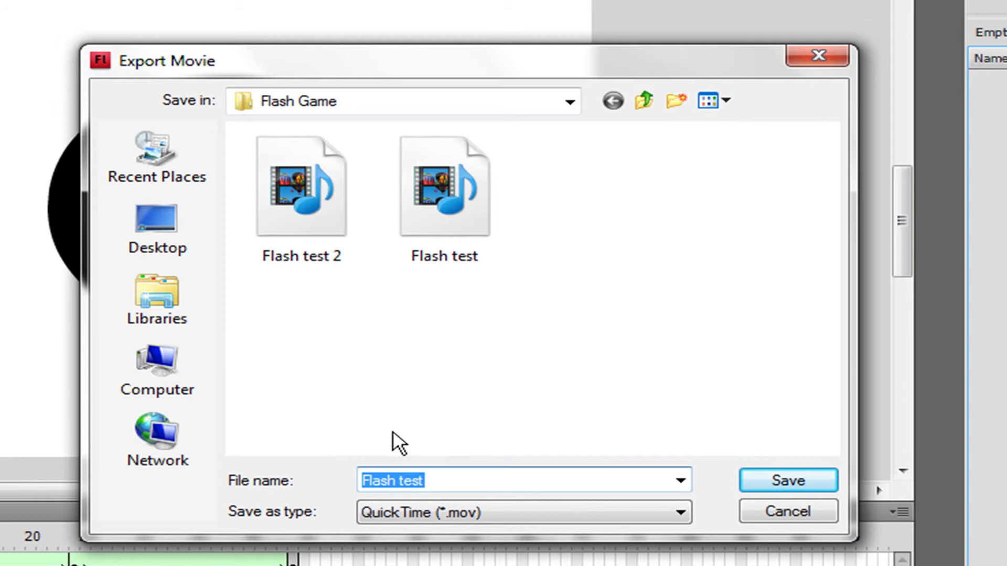
Keep QuickTime (*.mov) as the type and name the export 'Flash test 3'.
click(460, 481)
click(450, 511)
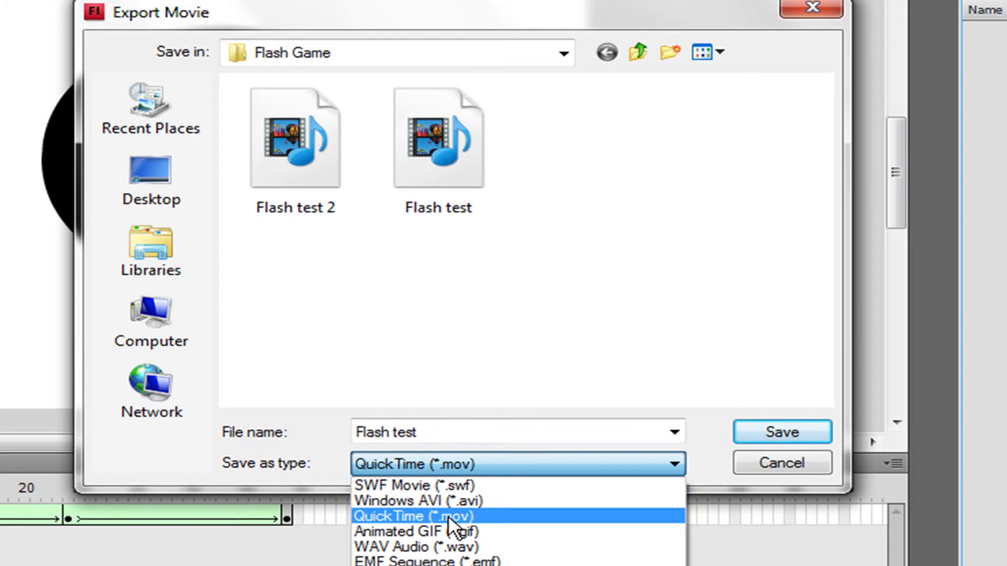
click(446, 515)
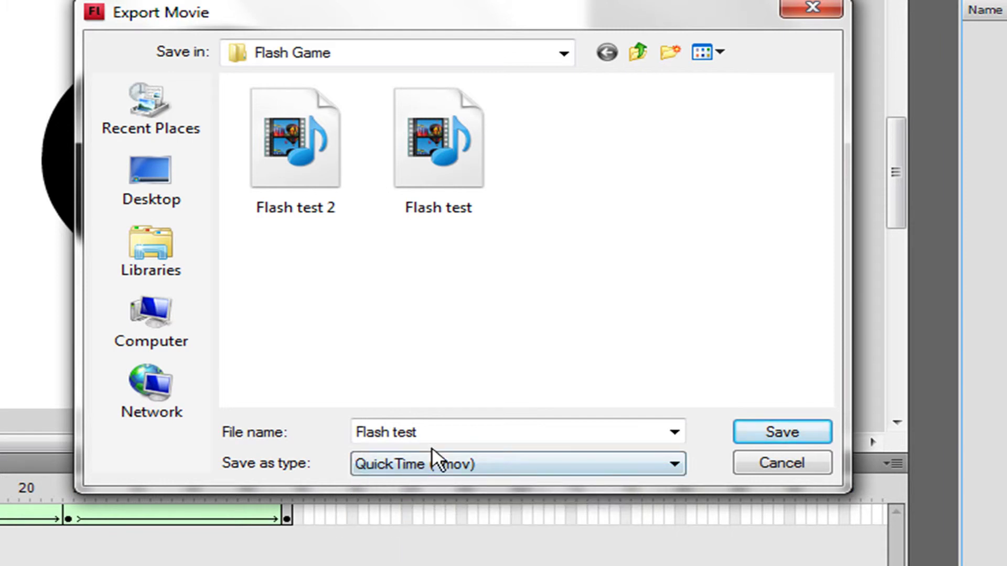
click(439, 431)
click(442, 434)
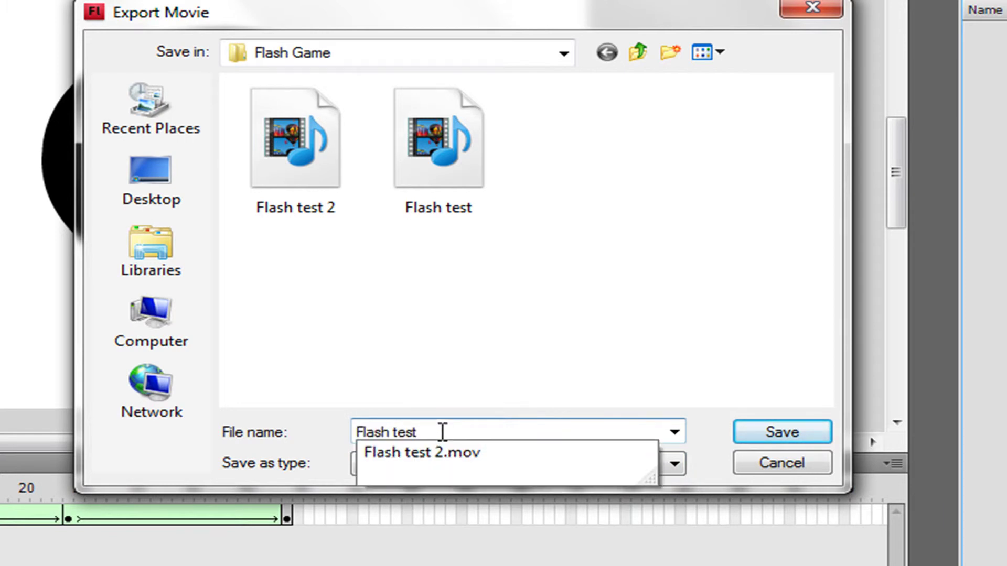
text(3)
key(Return)
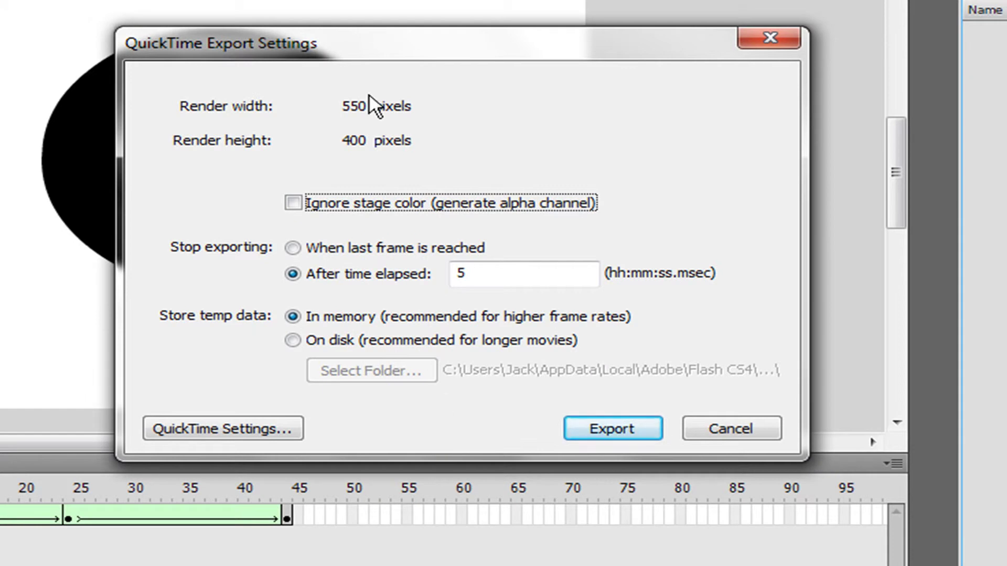
Export the QuickTime movie to stop when the last frame is reached, and dismiss the completion alert.
click(309, 249)
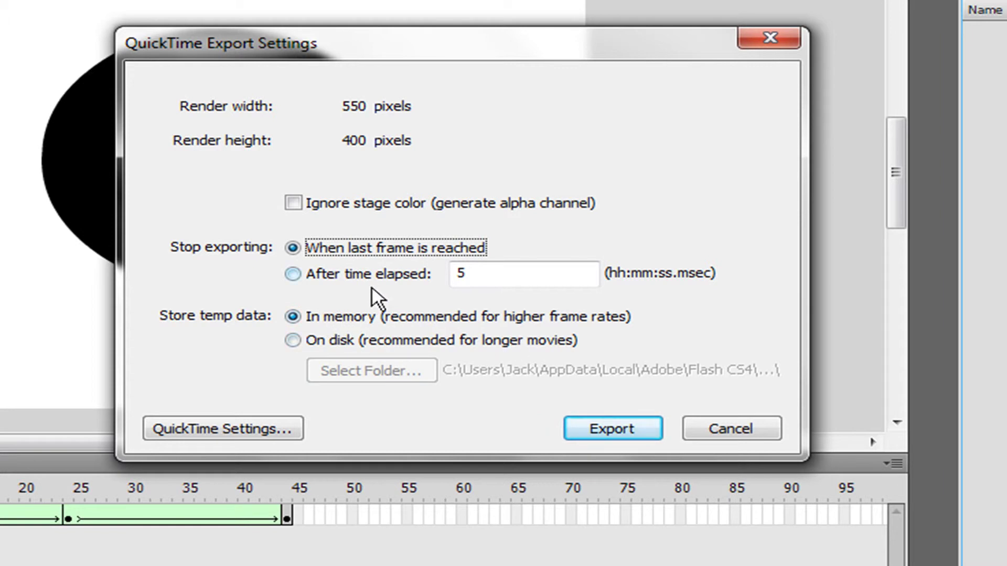
click(645, 433)
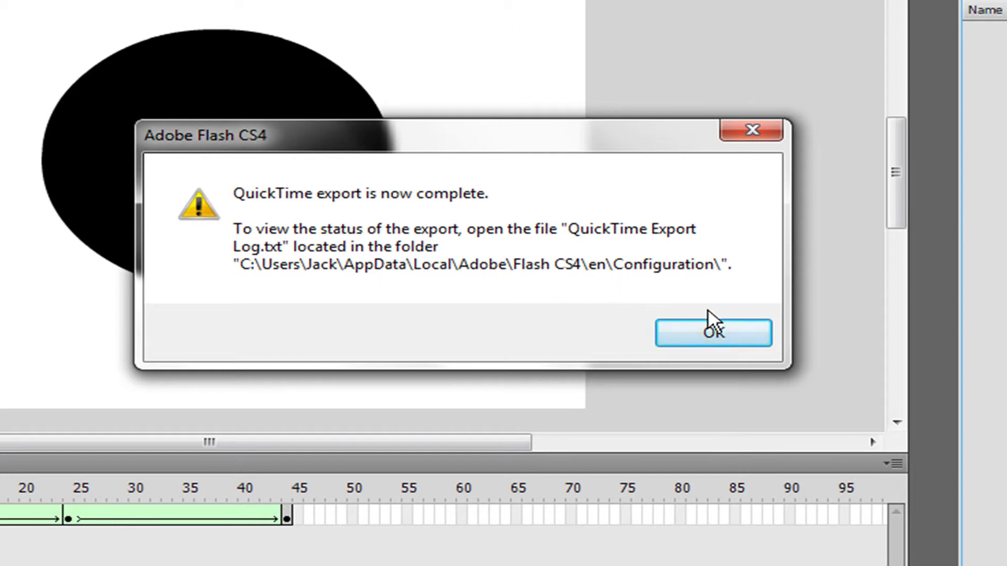
click(709, 333)
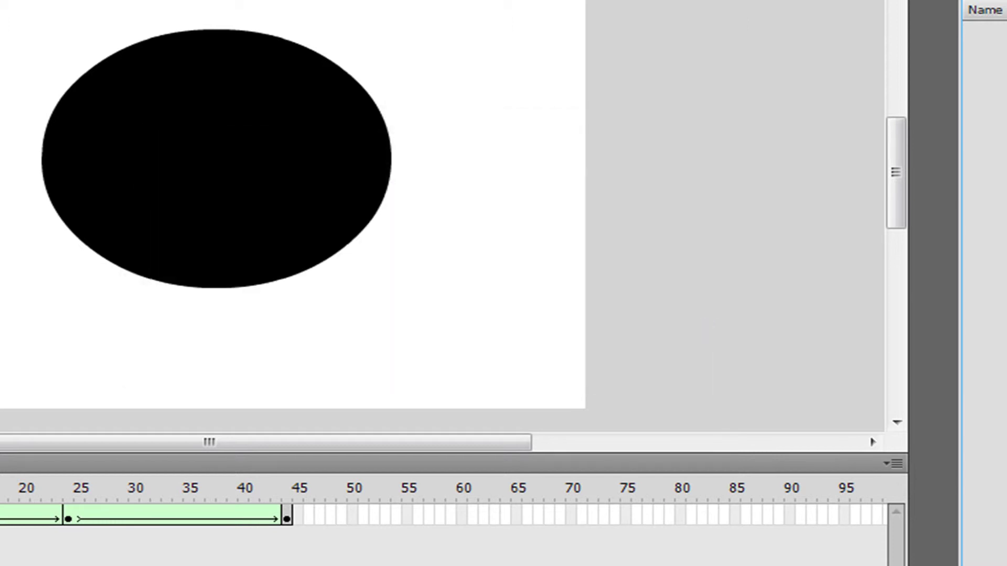
Select then deselect the ellipse and play the circle-to-star shape tween on the stage.
drag(3, 2, 534, 341)
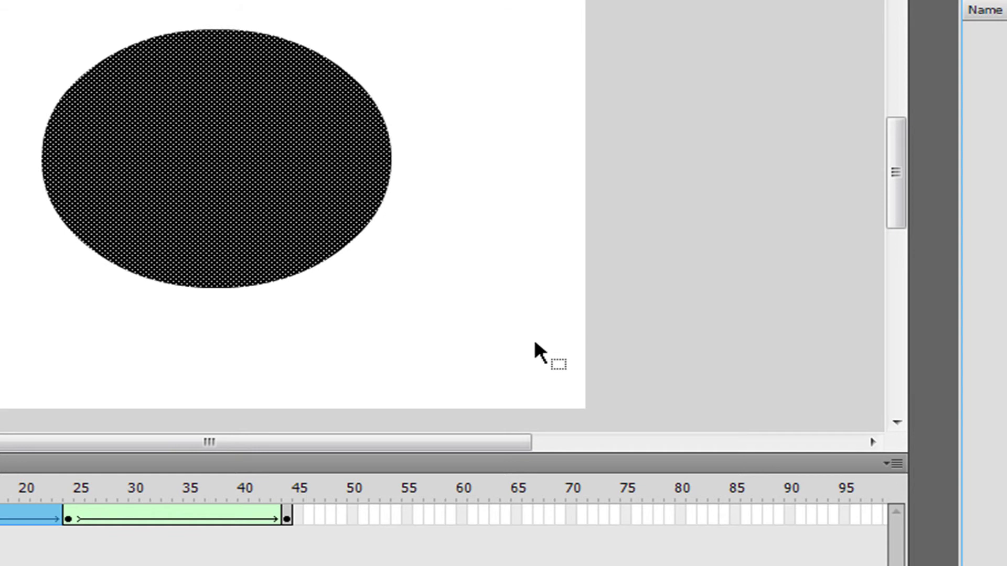
click(552, 367)
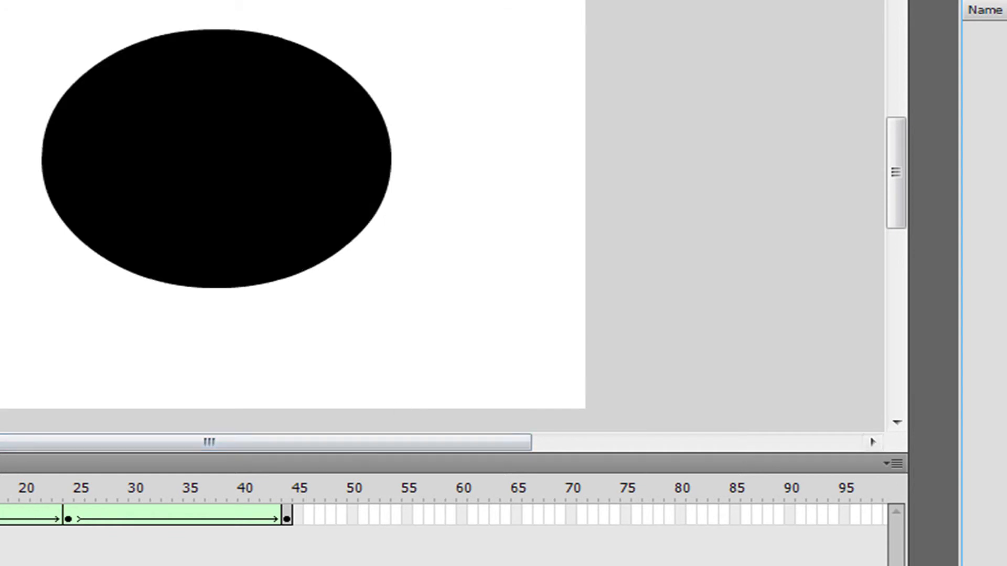
key(Return)
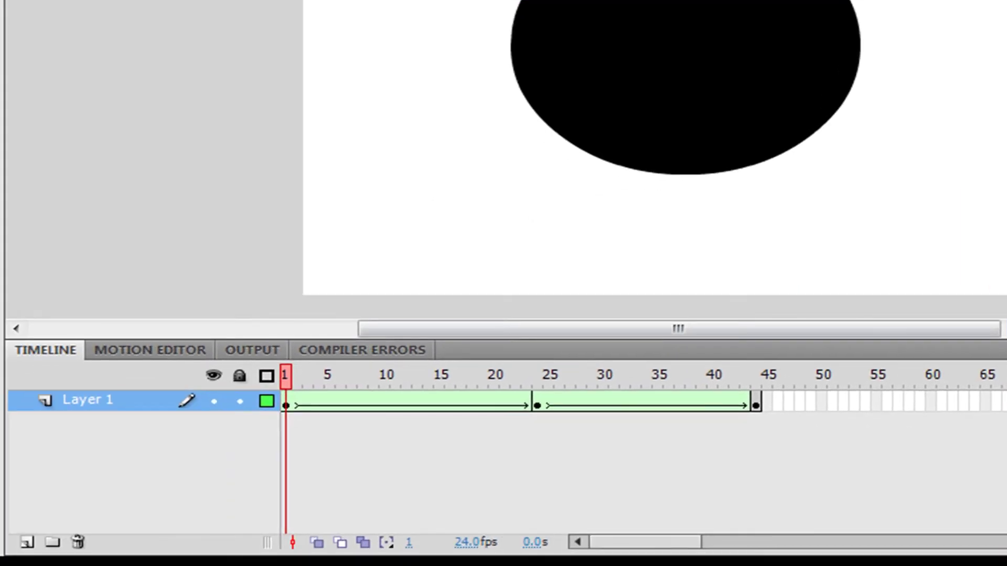
Open the Windows Start menu at All Programs to list the installed applications.
click(38, 543)
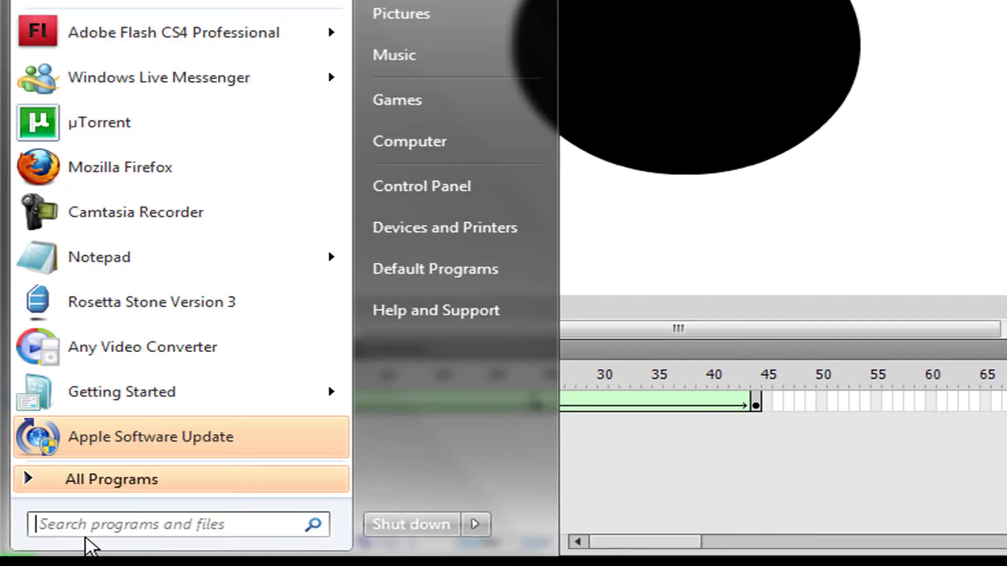
click(139, 495)
key(Escape)
key(super)
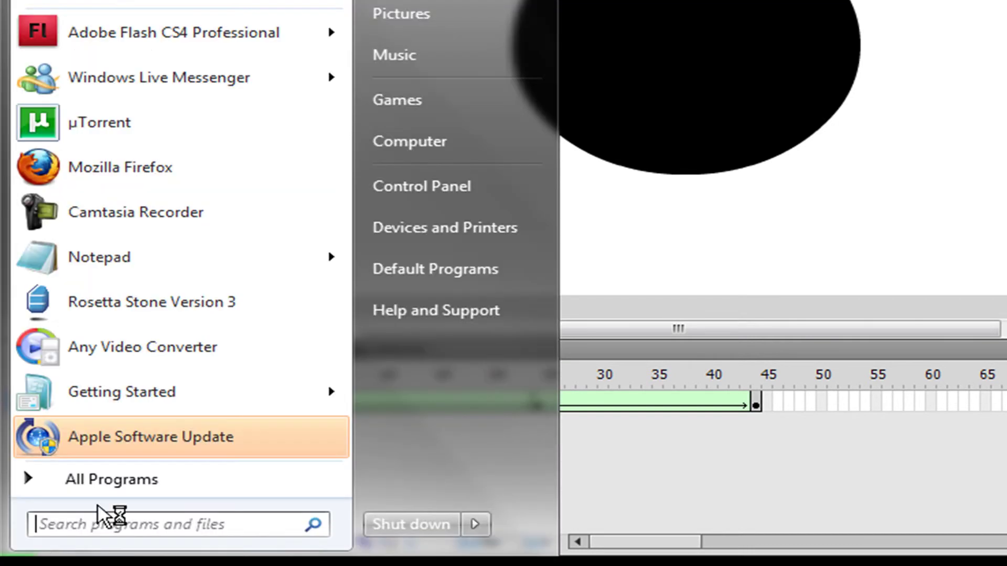
click(137, 482)
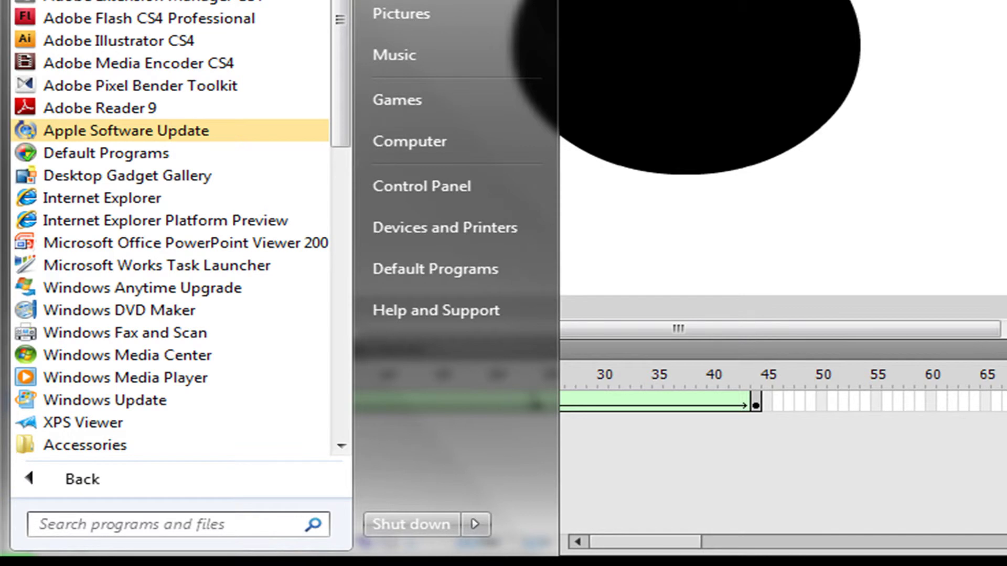
Launch Adobe Media Encoder CS4 and queue Flash test 3.mov from the Flash Game folder.
click(212, 64)
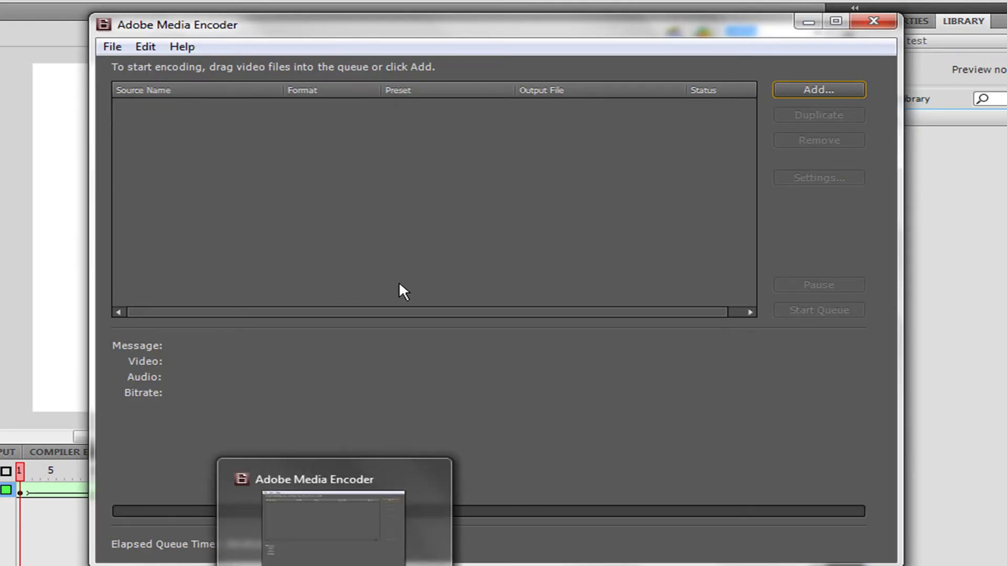
drag(409, 33, 261, 13)
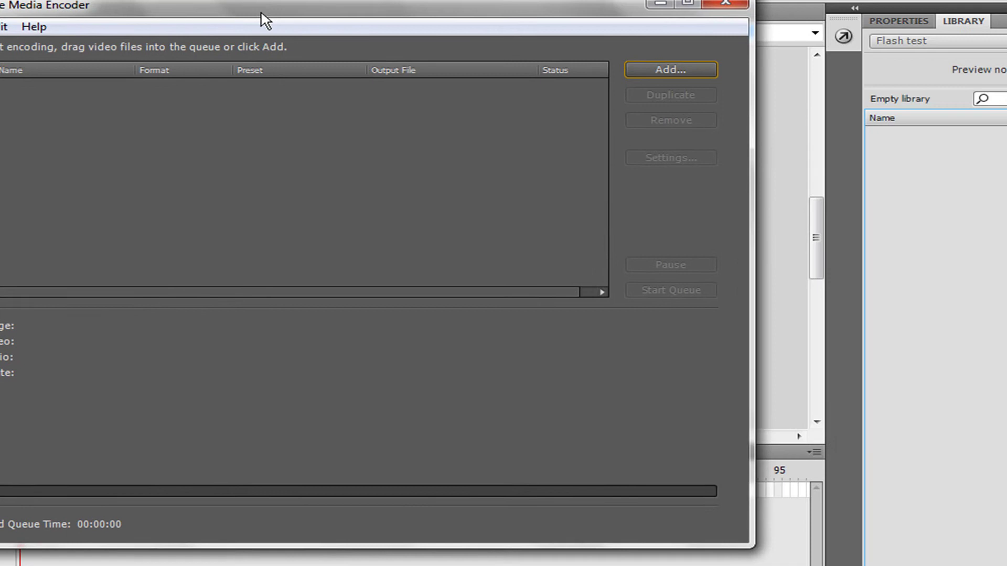
click(662, 65)
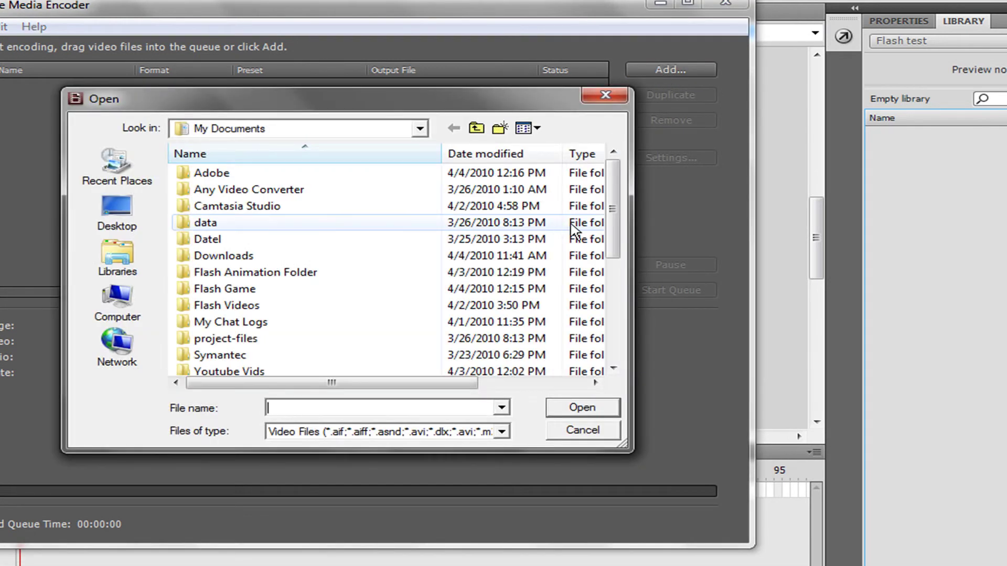
double_click(313, 288)
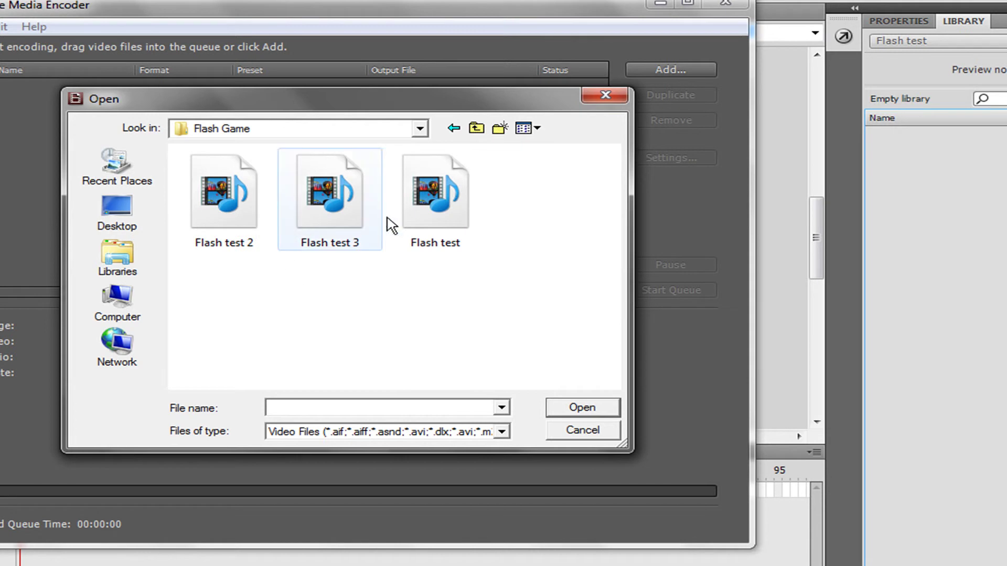
double_click(340, 205)
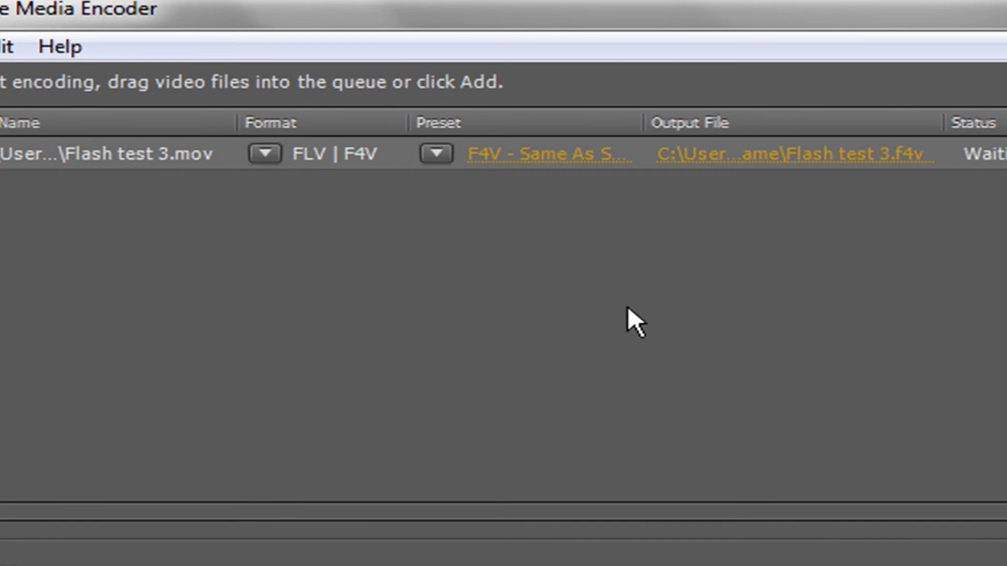
Keep FLV | F4V as the output format and start the queue to encode Flash test 3.mov.
click(264, 152)
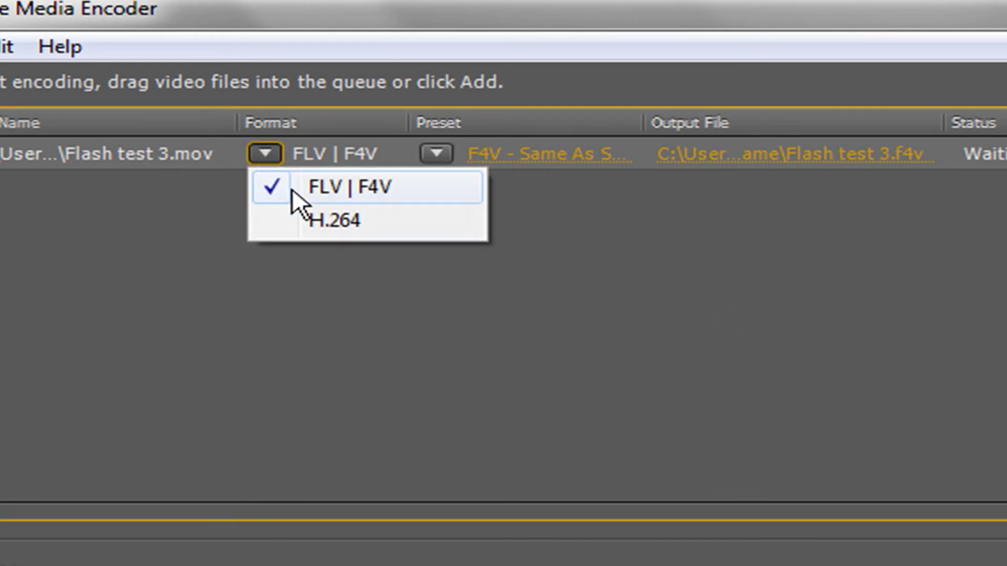
click(331, 190)
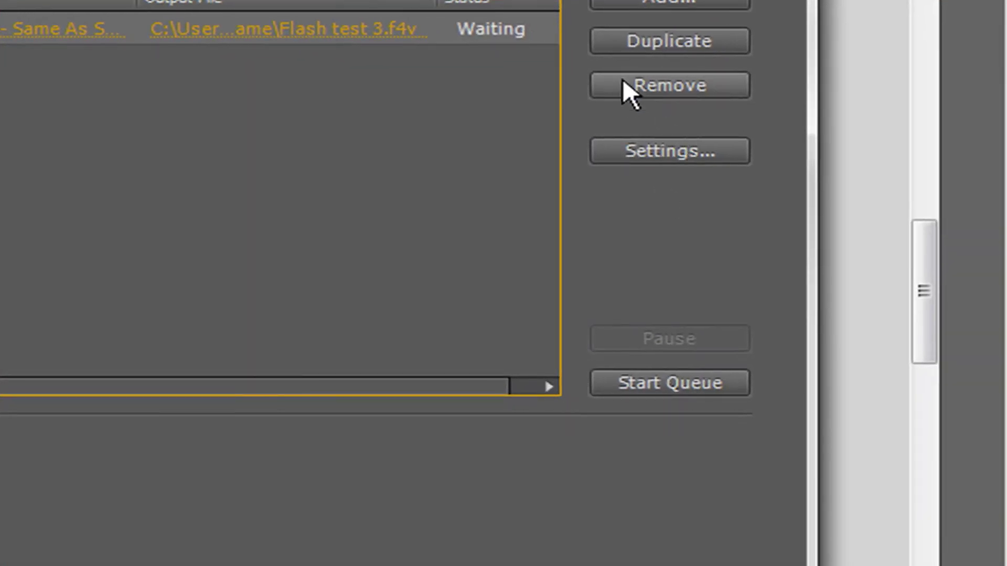
click(713, 381)
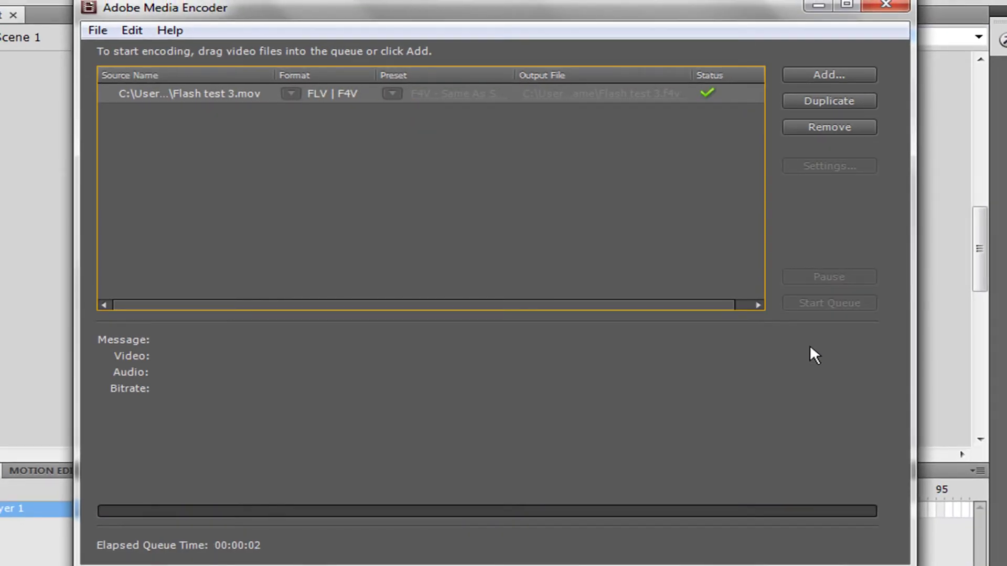
click(559, 195)
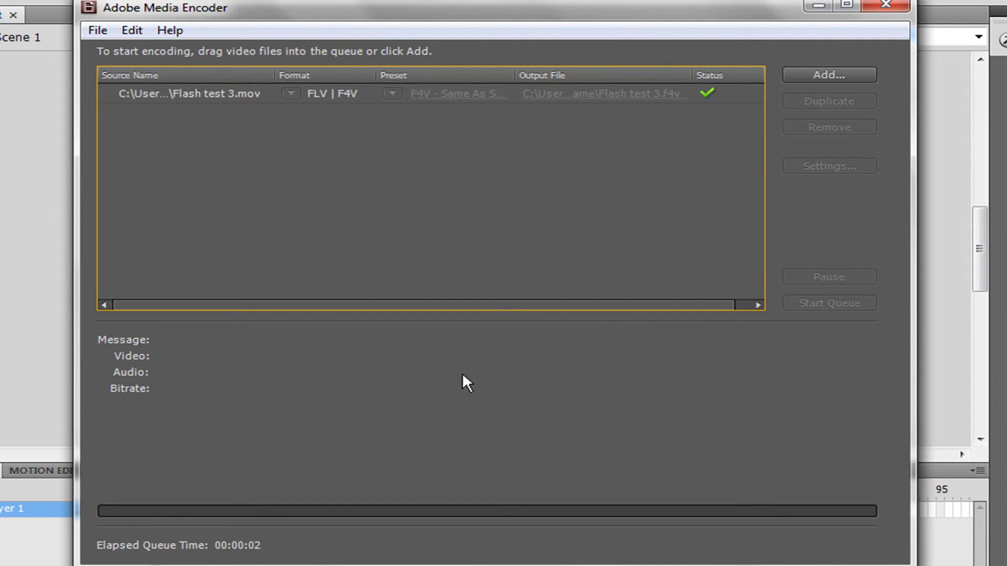
In Explorer, go to Documents > Flash Game and choose the converted Flash test 3 F4V video.
click(236, 386)
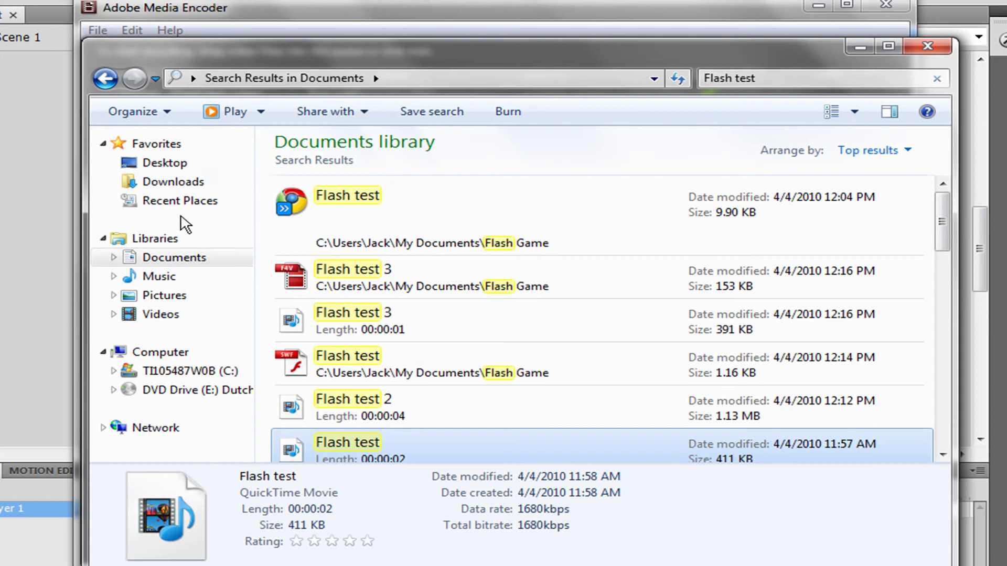
click(178, 257)
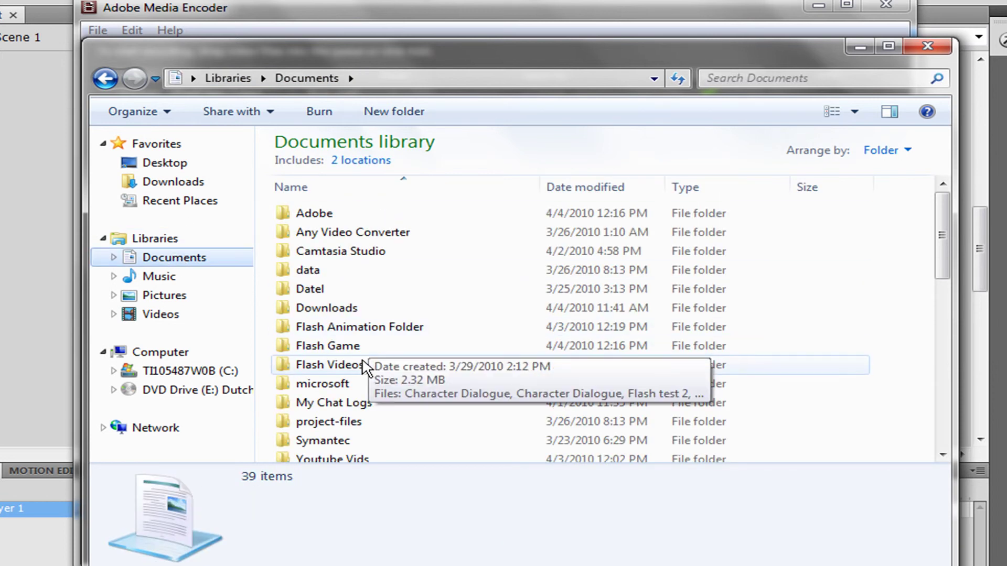
double_click(390, 366)
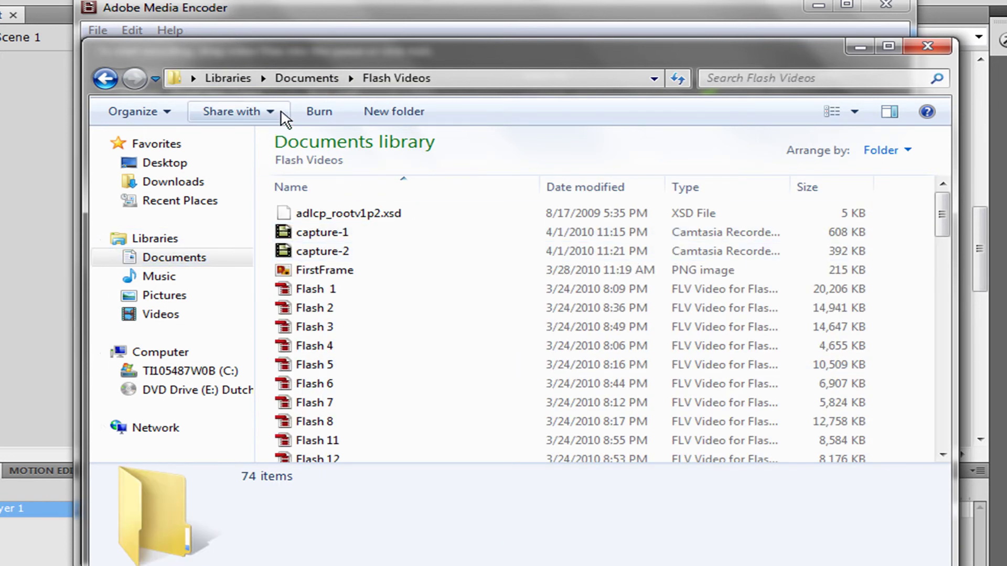
click(306, 78)
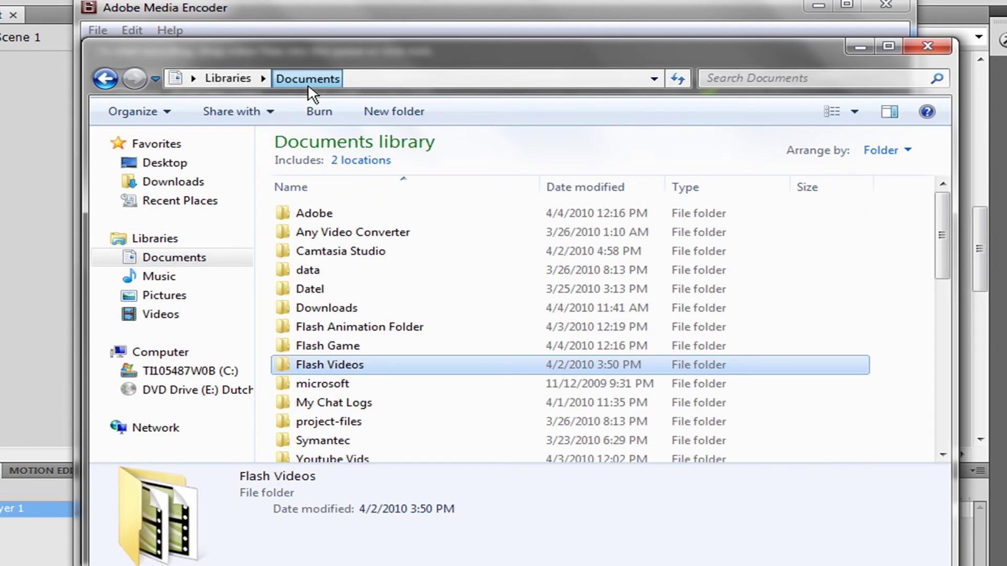
double_click(349, 350)
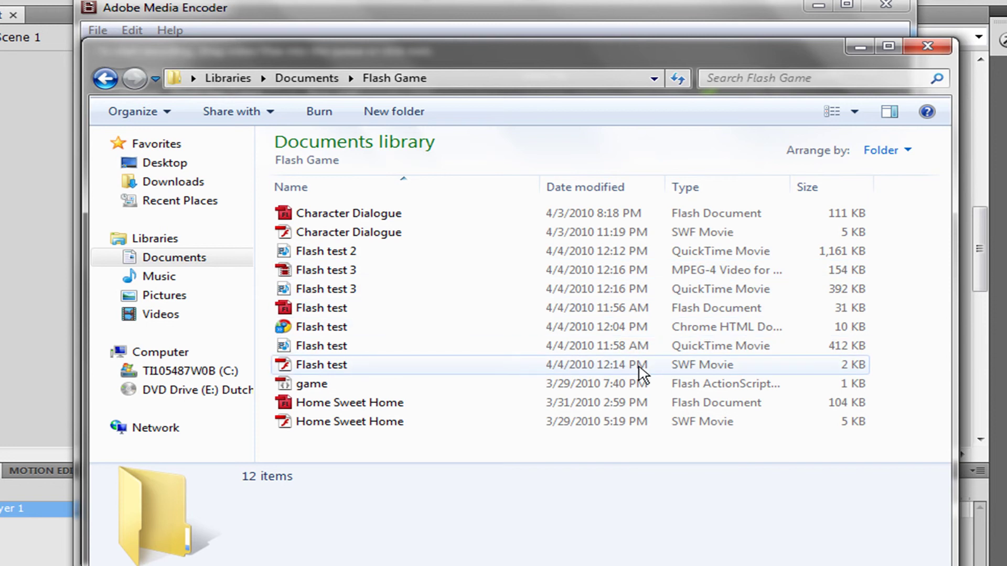
click(439, 272)
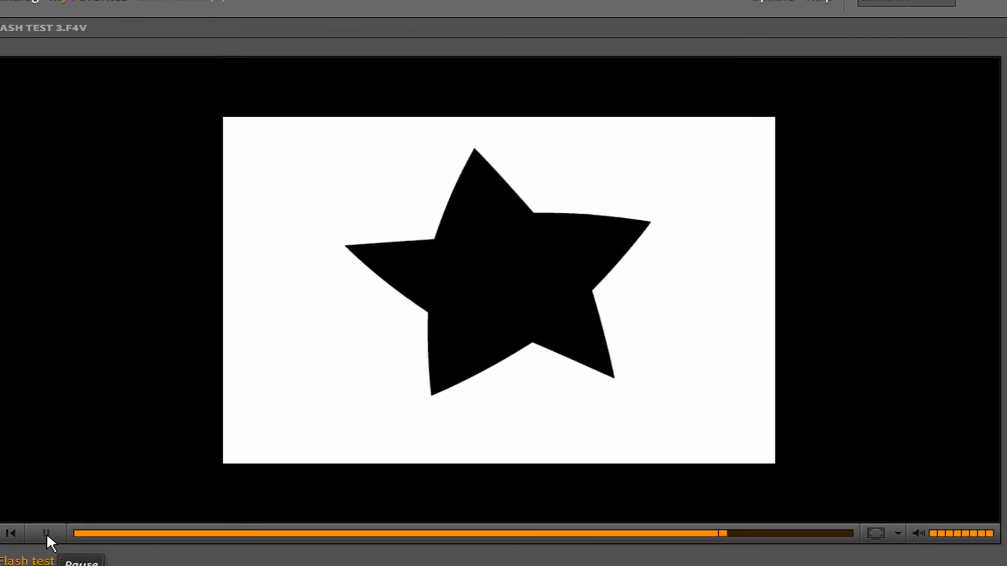
Play Flash test 3.f4v in Adobe Media Player, then close Explorer and Media Encoder.
click(48, 533)
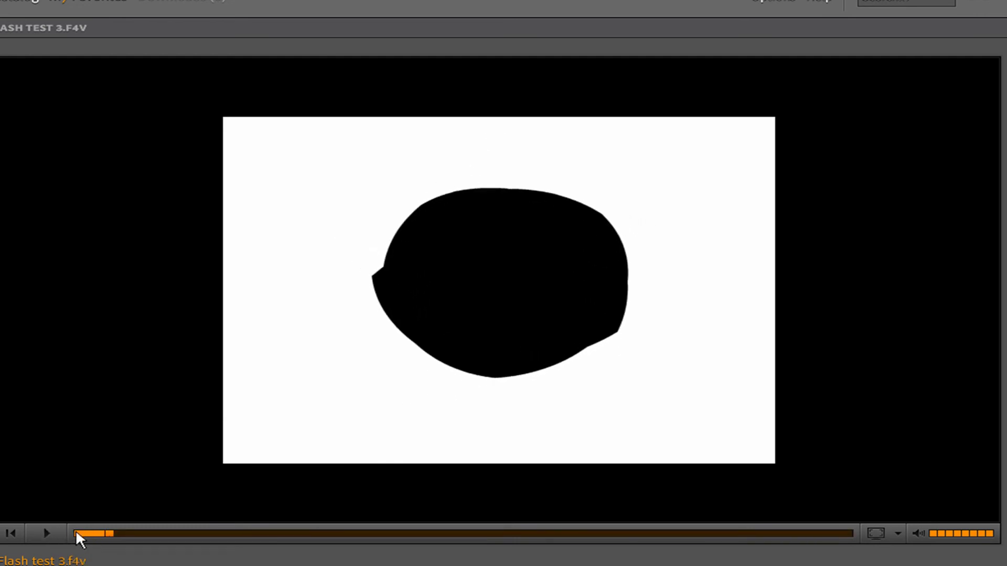
click(47, 533)
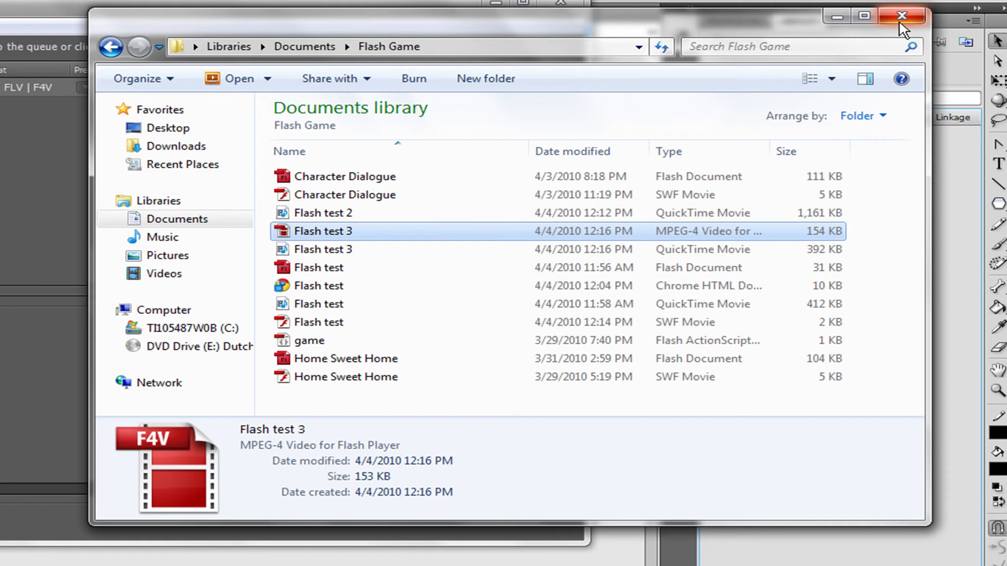
click(901, 11)
click(564, 4)
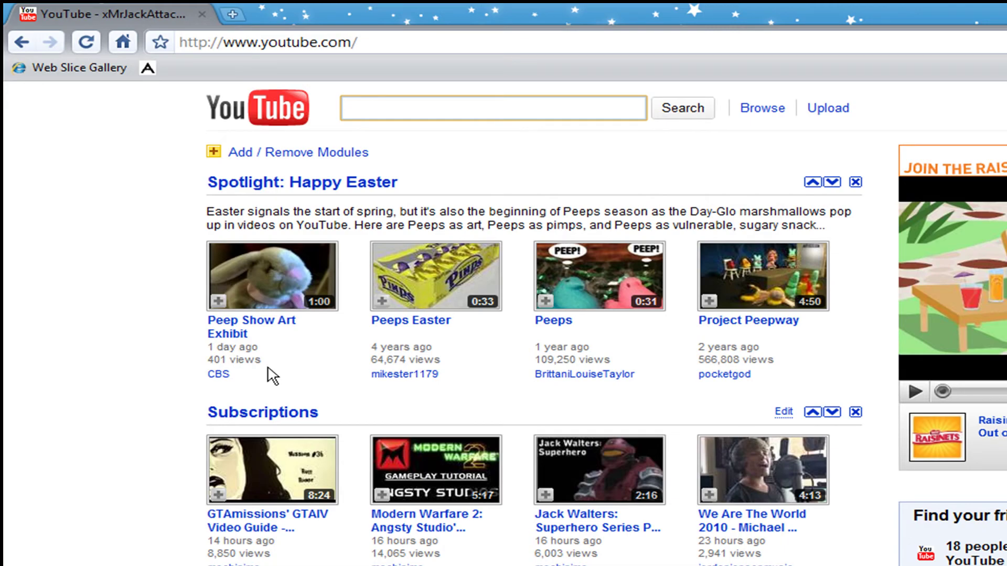
Search Google for 'any video converter' from Chrome's address bar.
click(330, 42)
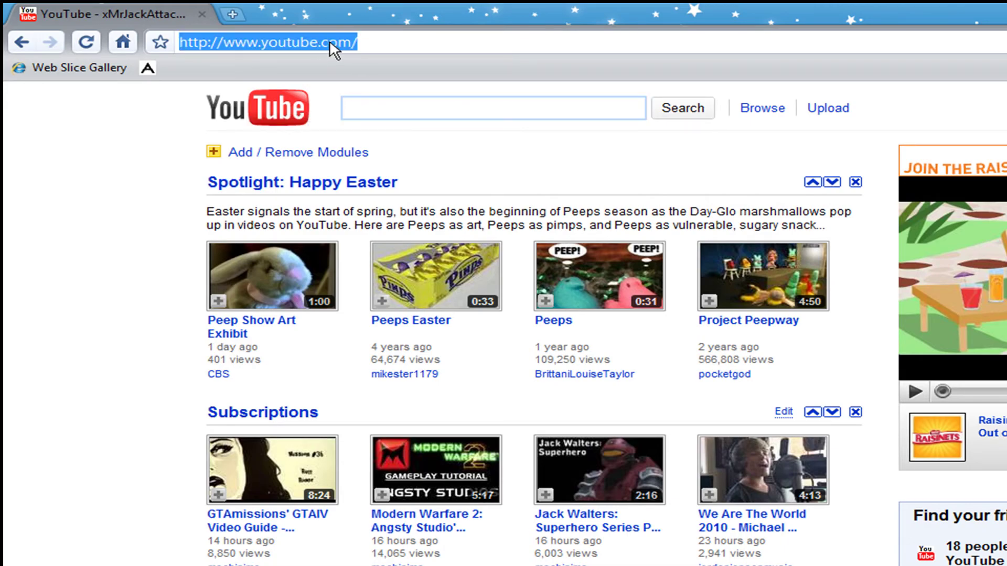
text(any video con)
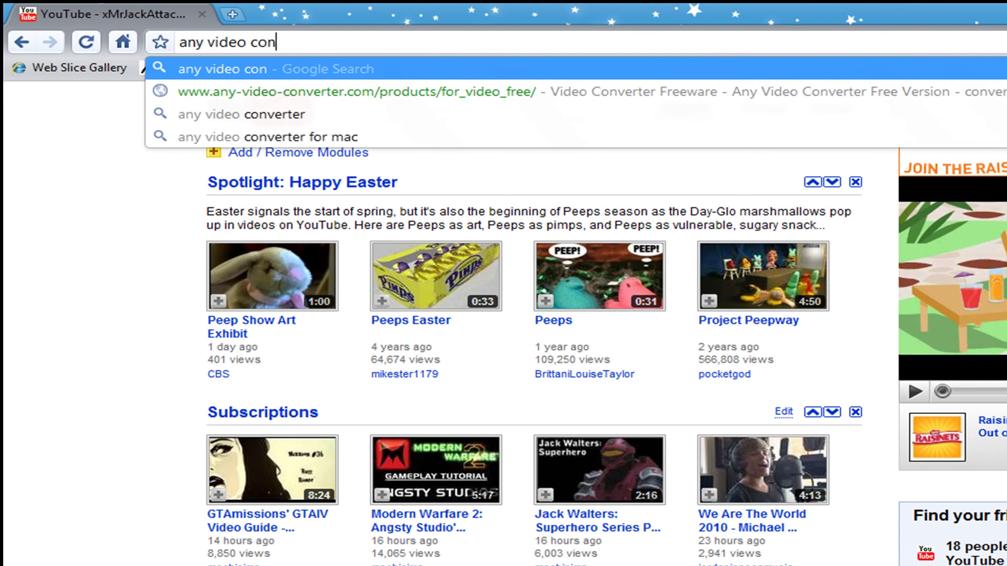
text(verter)
key(Return)
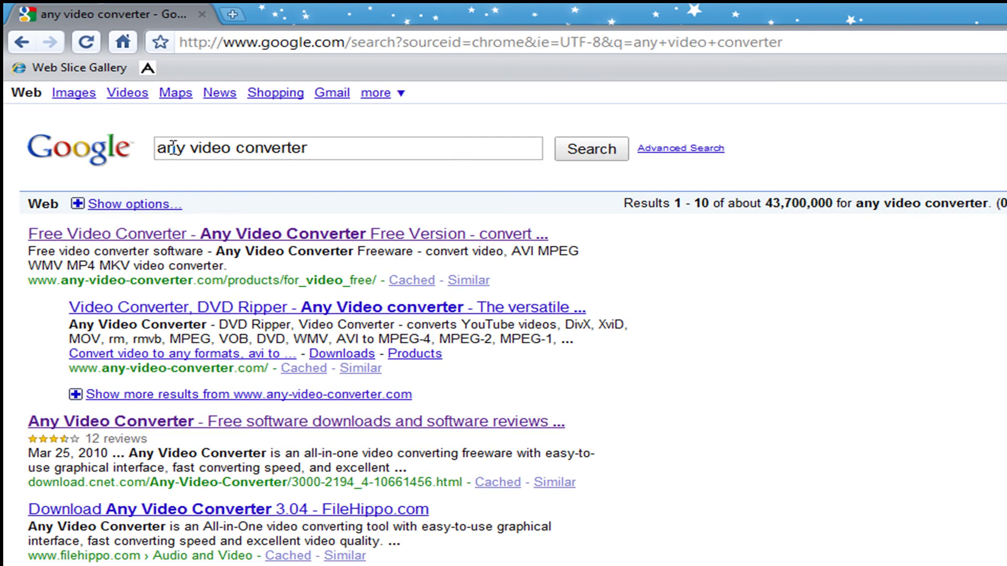
Open the Any Video Converter free version download page and start the manual download.
click(263, 234)
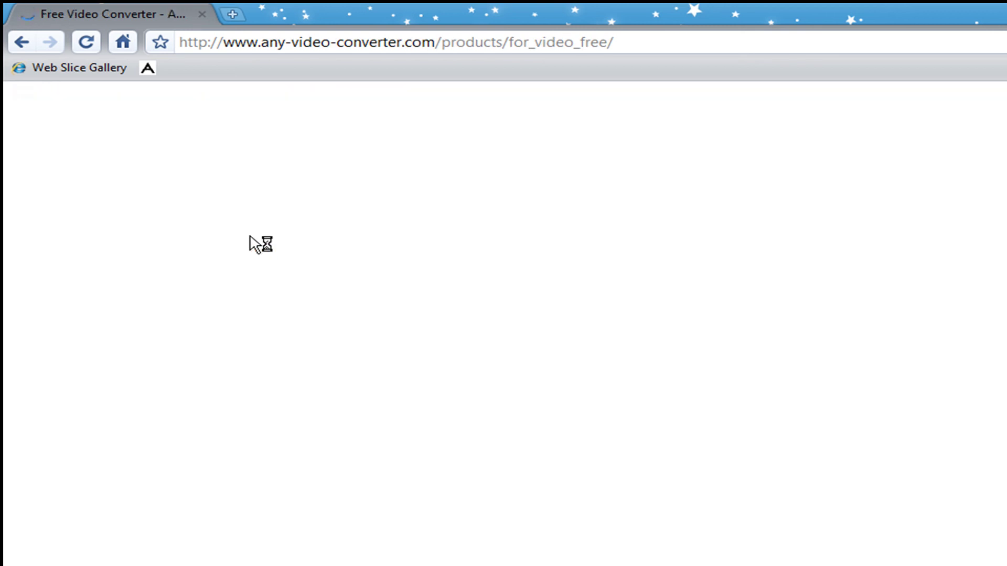
click(491, 341)
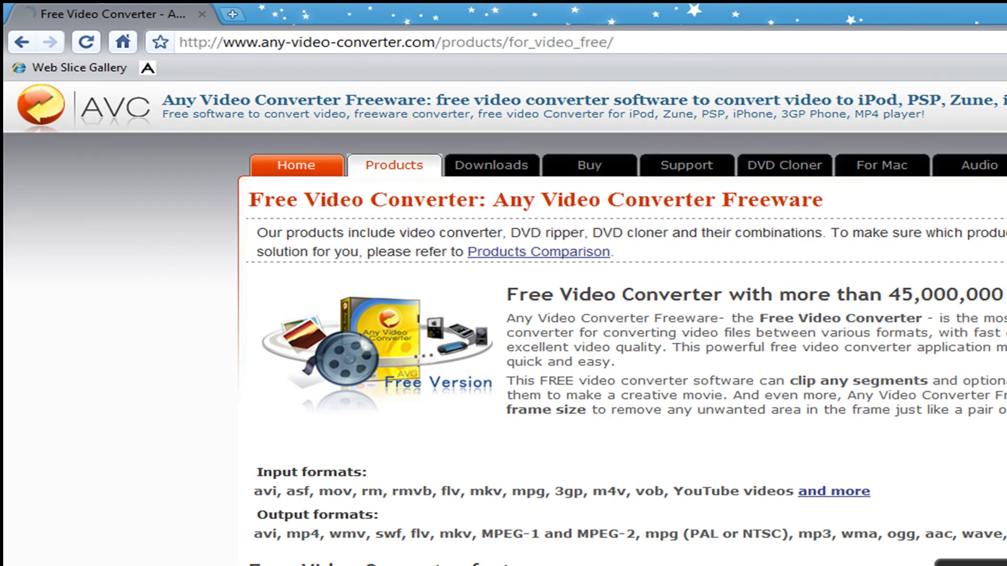
click(636, 314)
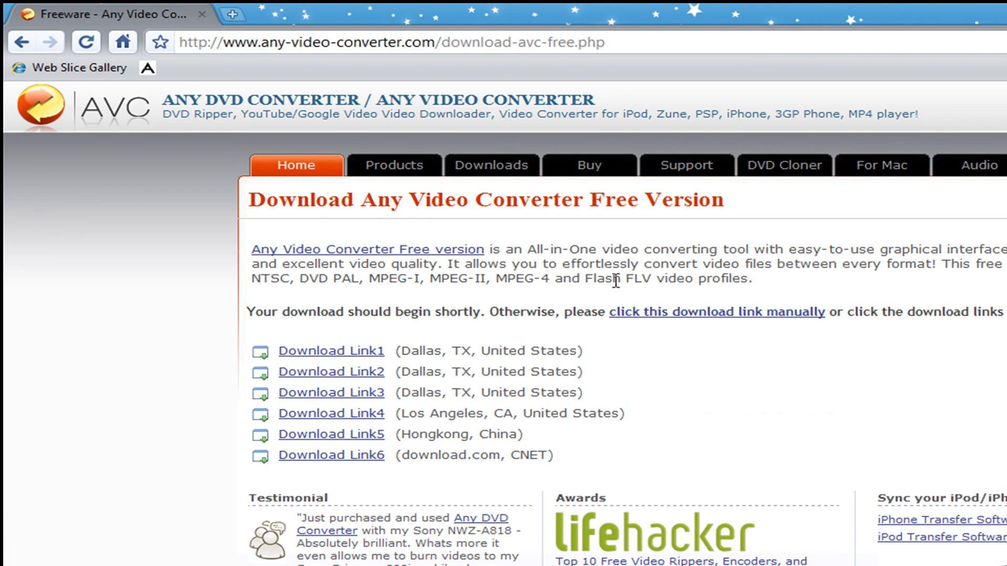
drag(555, 278, 738, 280)
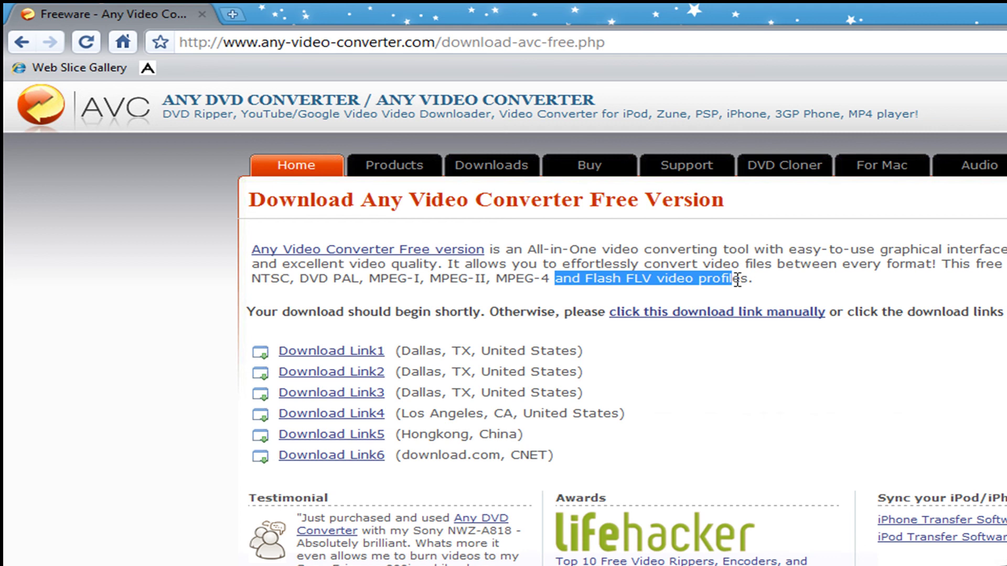
click(824, 293)
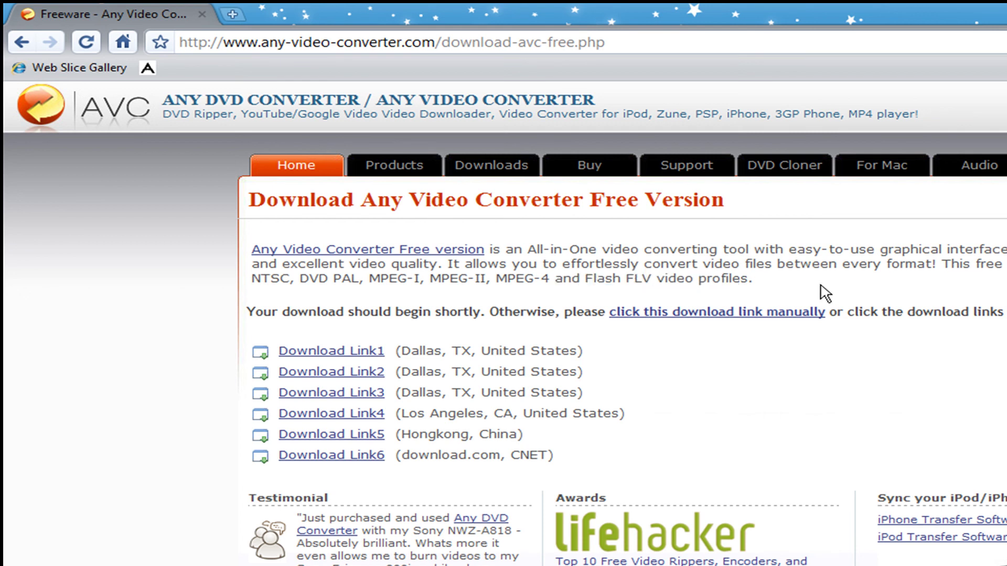